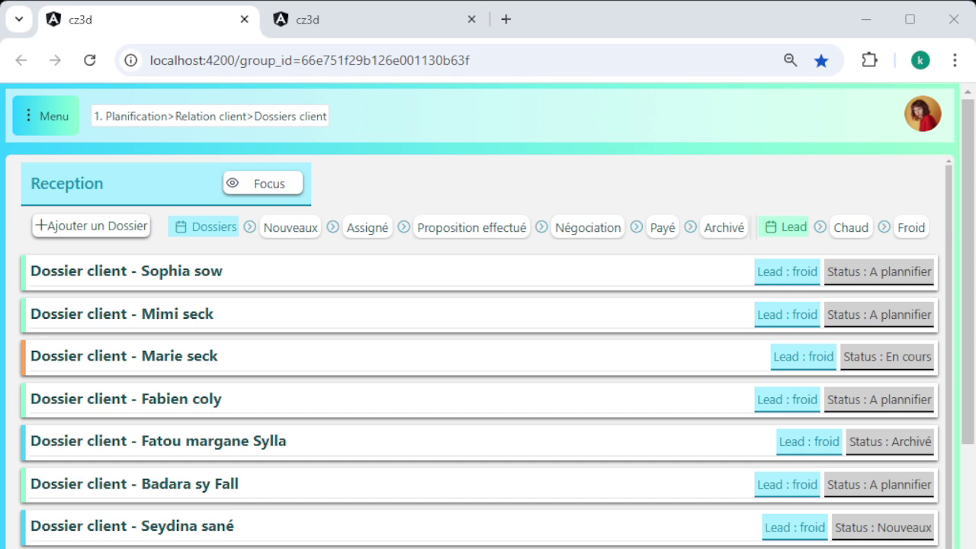
Scroll down the cz3d page to look over the service categories
scroll(486, 351, down, 1)
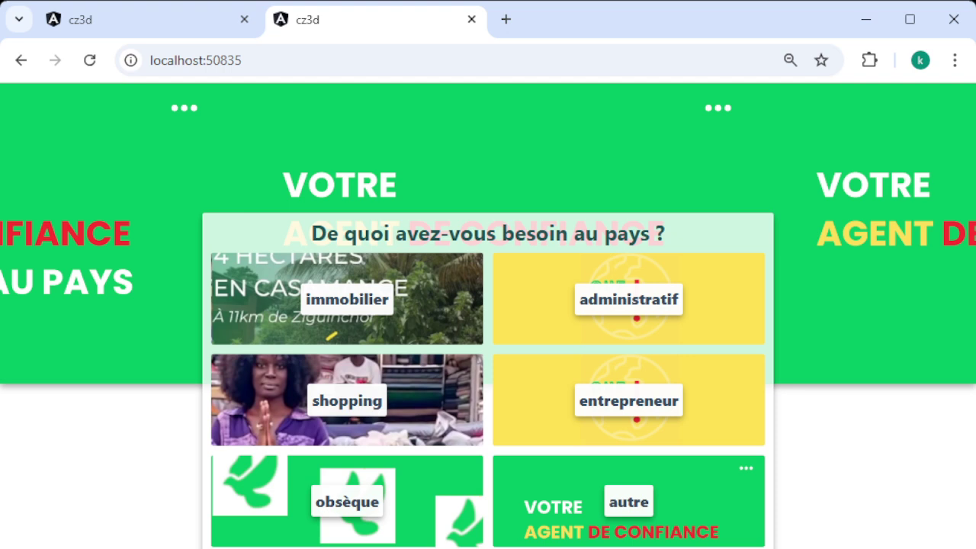
On the client questionnaire page, pick immobilier and answer the 'Avez vous un terrain?' question
click(383, 23)
click(353, 299)
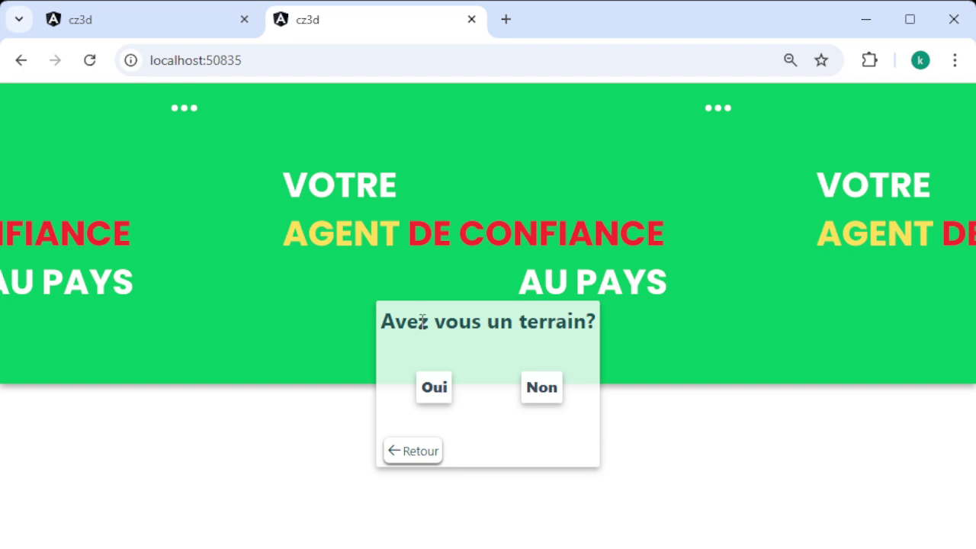
click(434, 384)
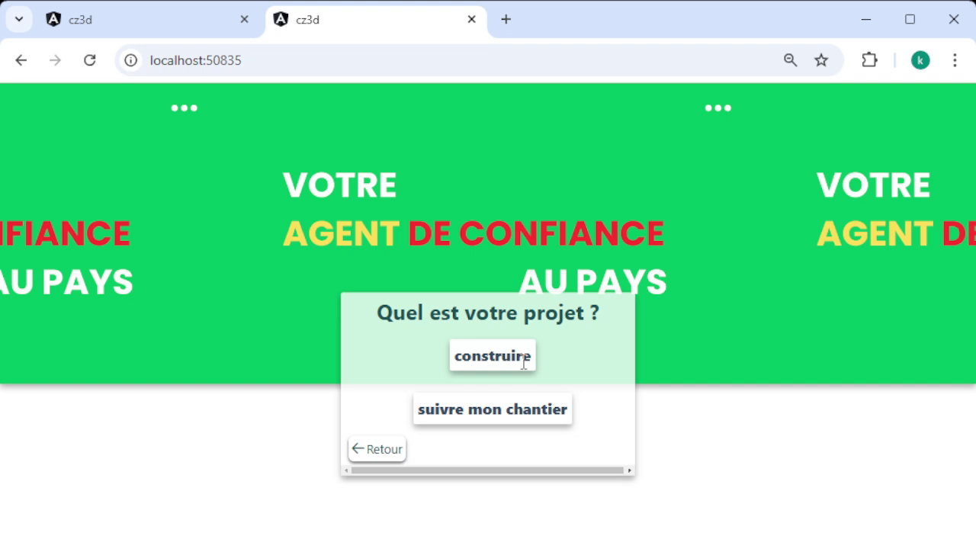
Choose construire as the project, then enter the client's first and last name
click(524, 363)
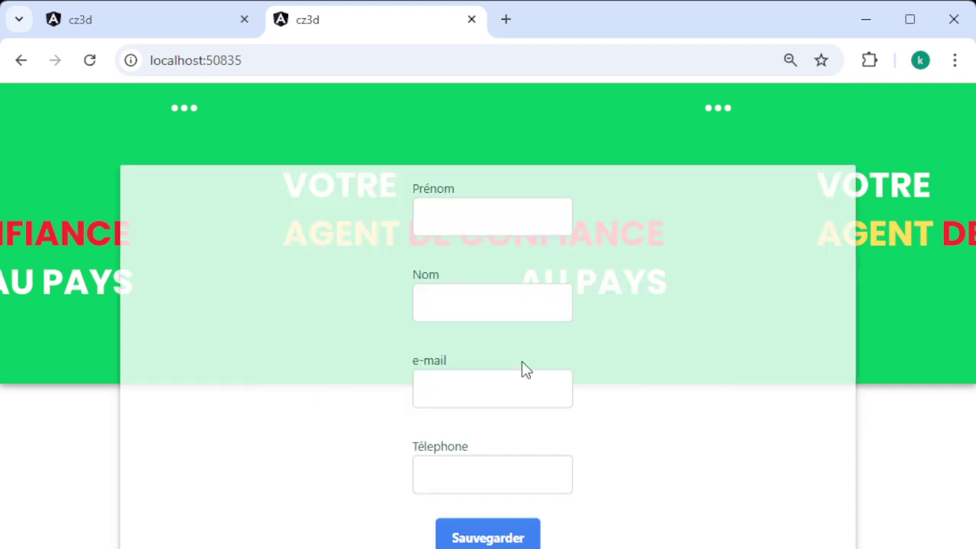
click(527, 227)
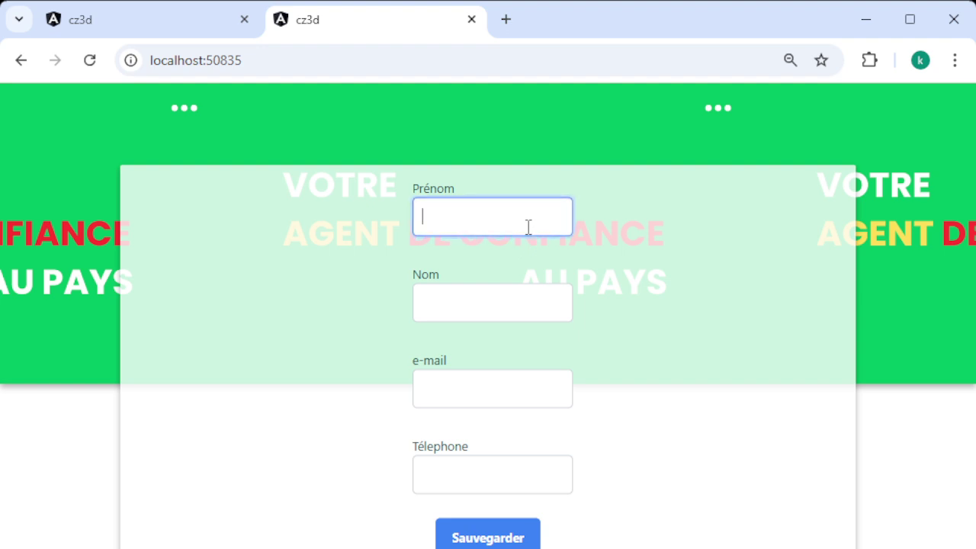
key(Tab)
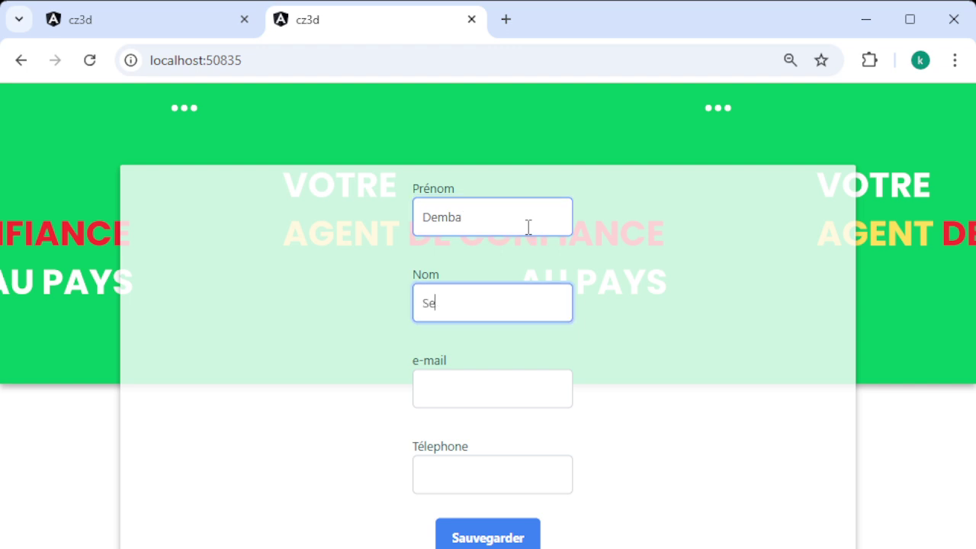
Fill in the client's e-mail address and phone number, then return to the dossier list
click(495, 374)
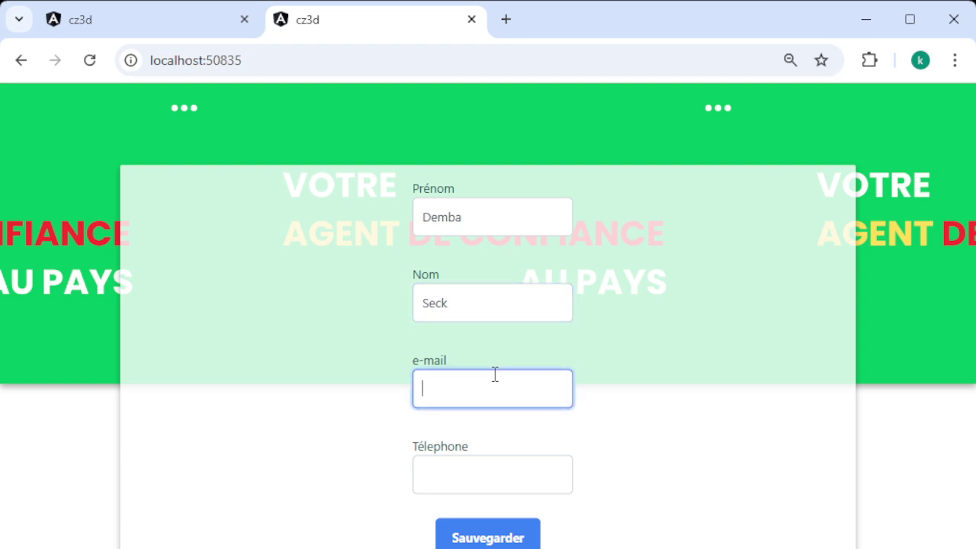
key(Tab)
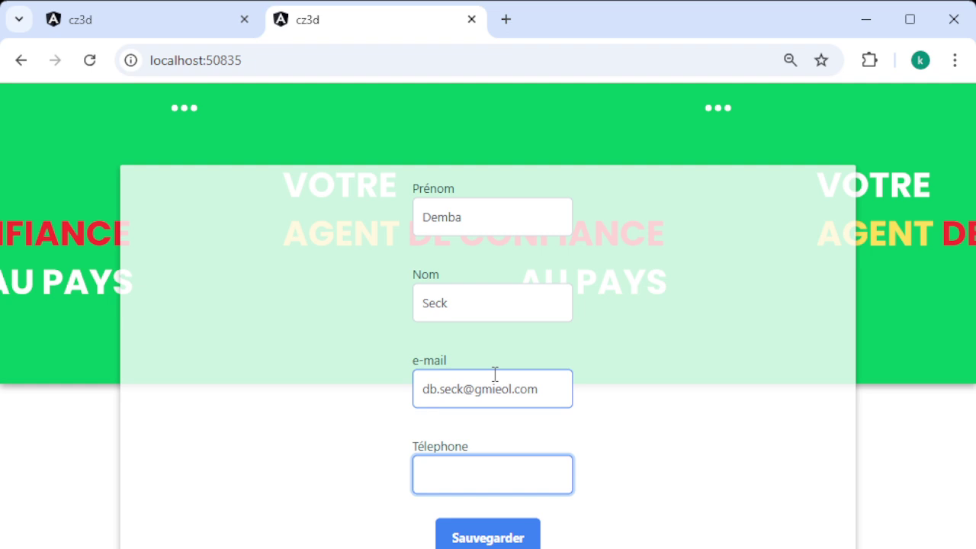
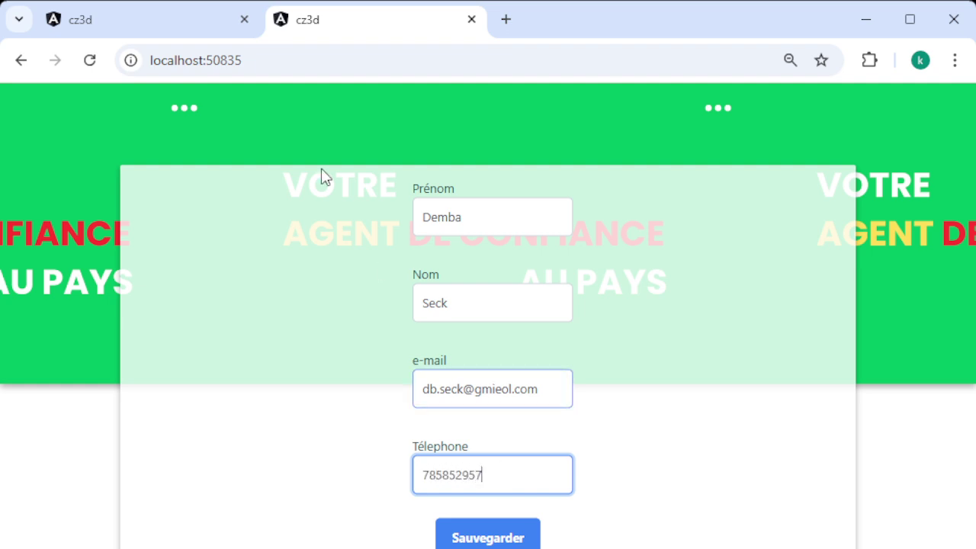
click(130, 31)
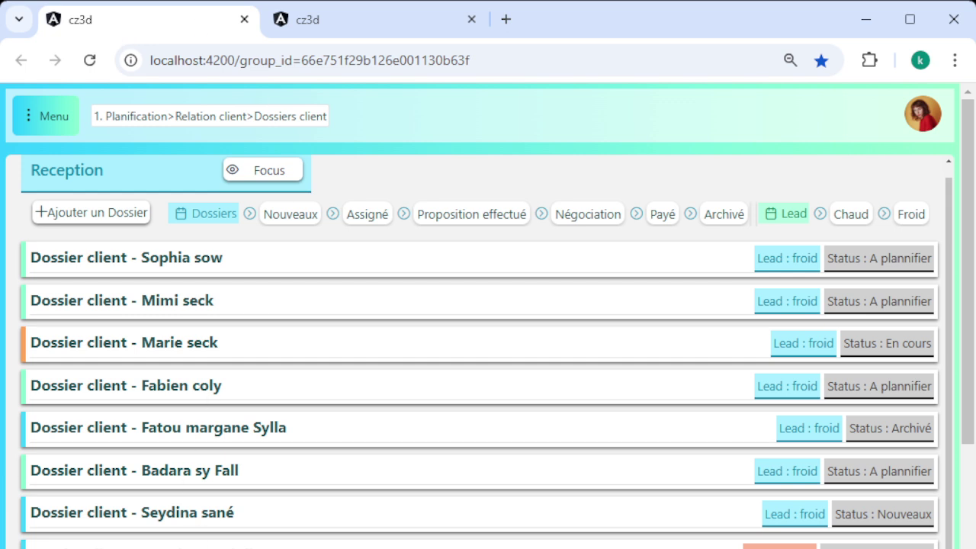
Save the contact form with Sauvegarder and reload the client dossier list
click(348, 30)
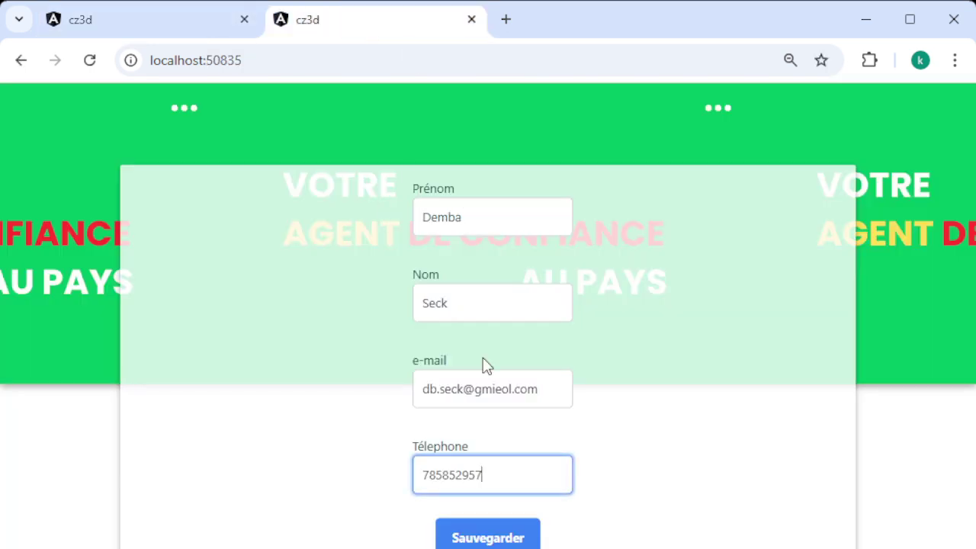
click(480, 540)
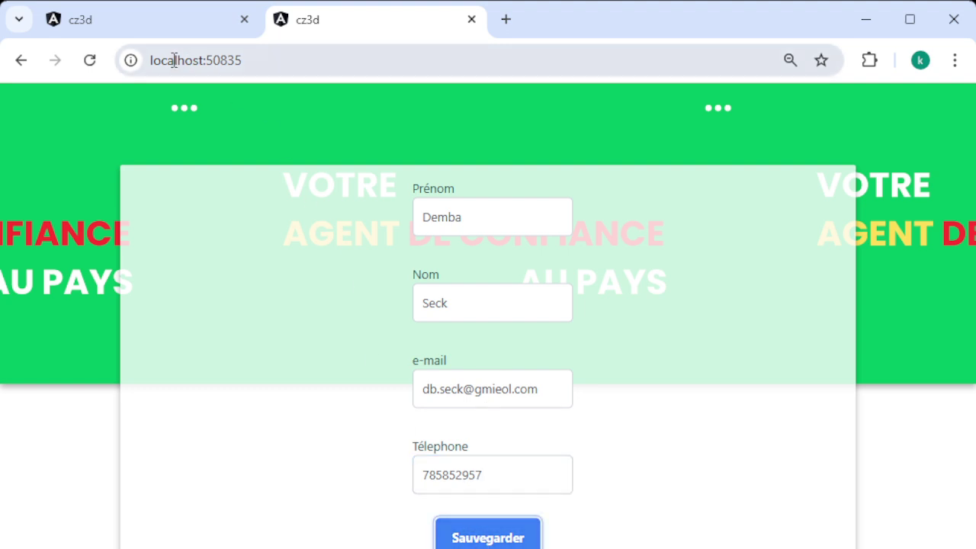
click(138, 28)
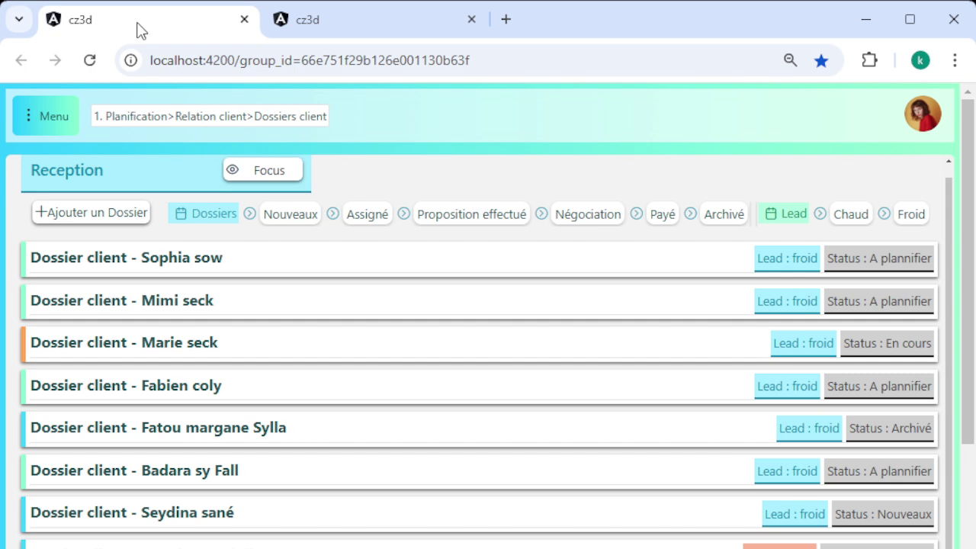
click(90, 64)
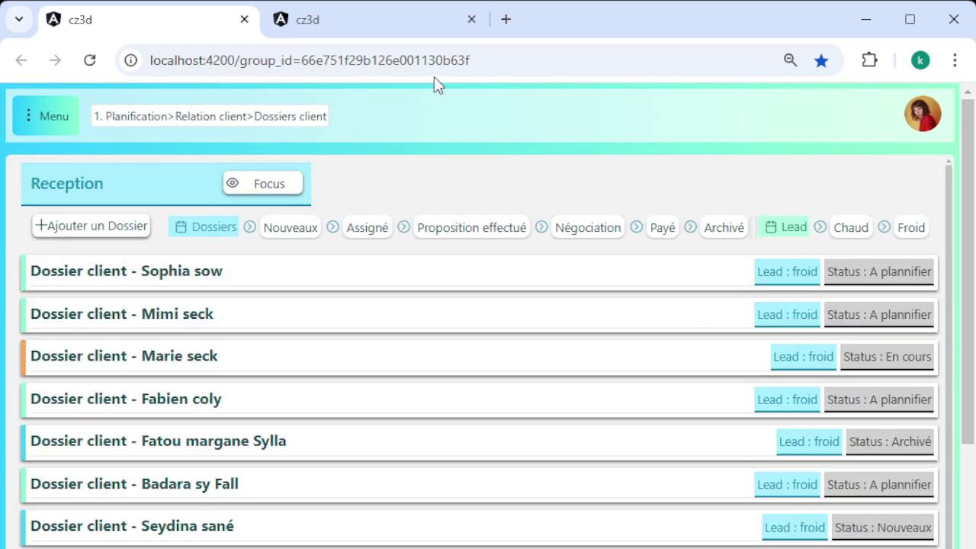
Alternate between the form and the dossier list, scrolling the list for the new request
click(389, 37)
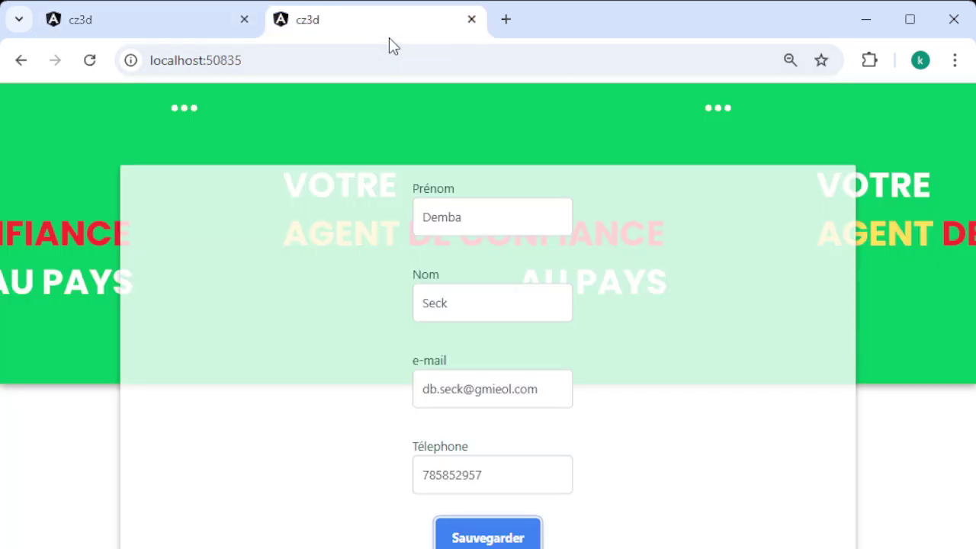
click(147, 27)
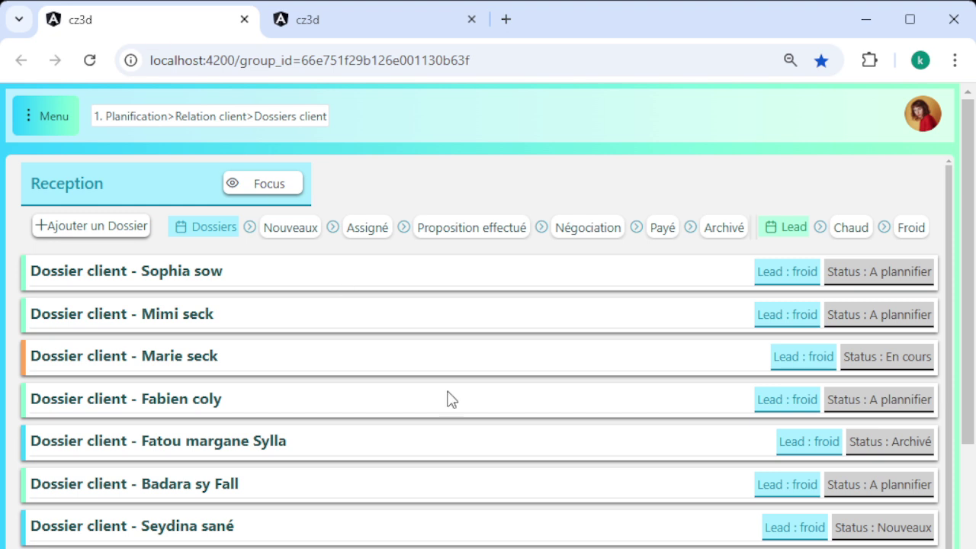
scroll(531, 468, down, 1)
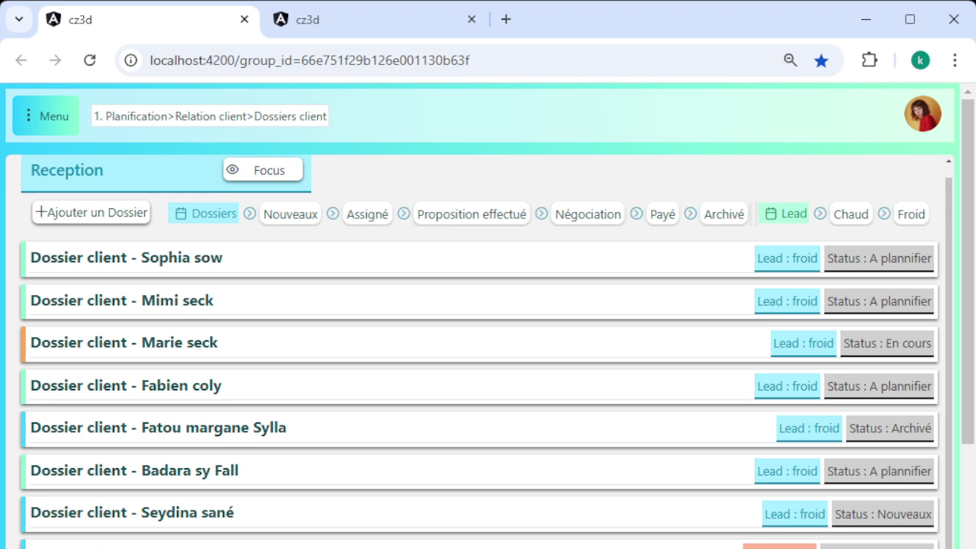
click(358, 29)
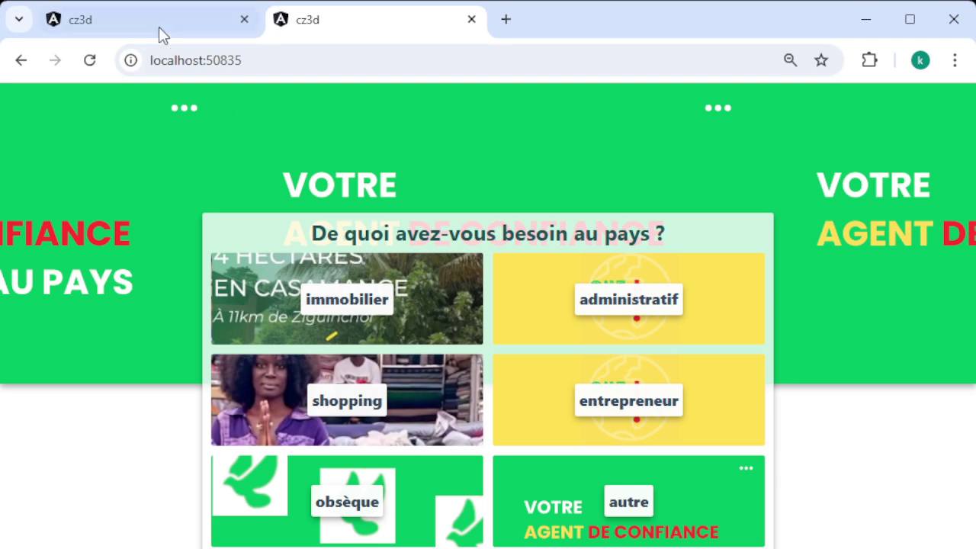
click(153, 25)
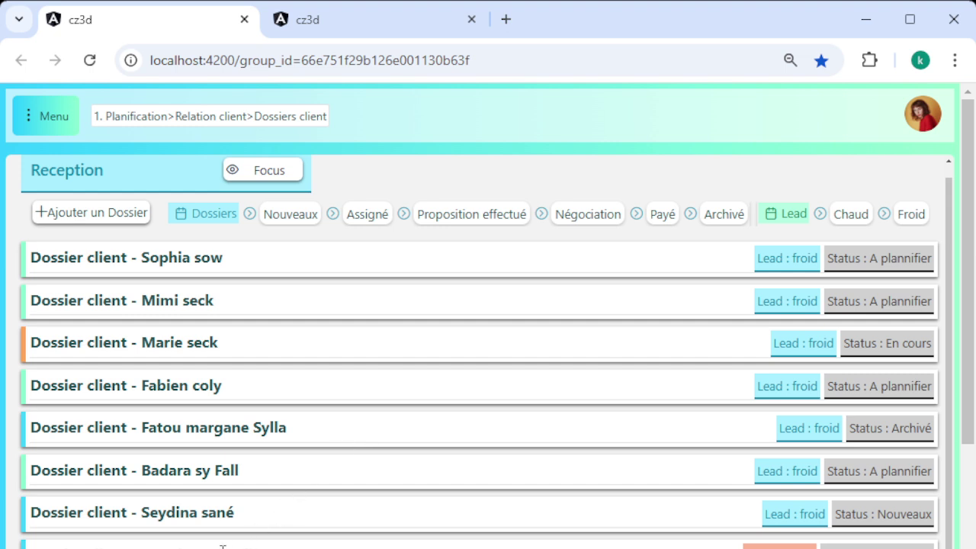
Scroll through the Négociation dossier's charts, news and tasks
scroll(223, 546, up, 1)
scroll(603, 335, down, 6)
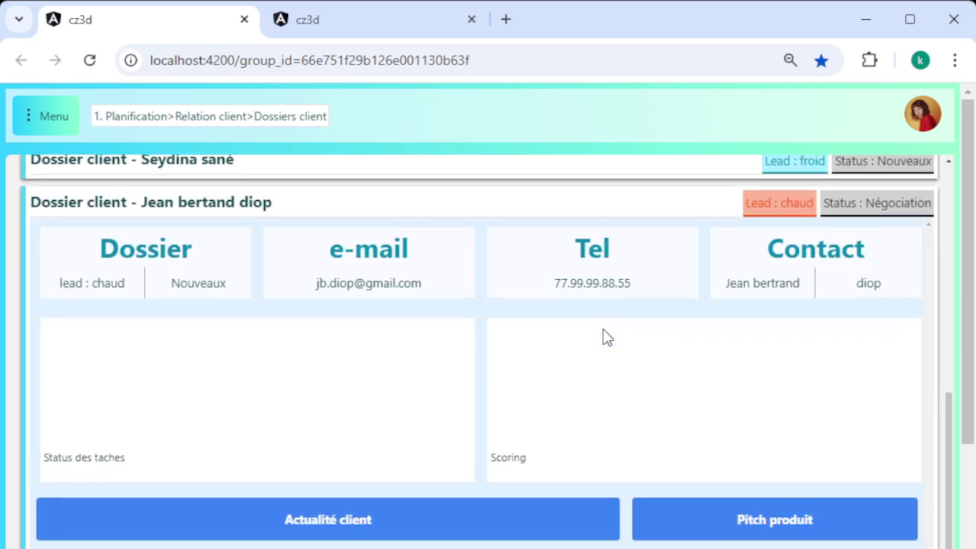
scroll(603, 332, up, 1)
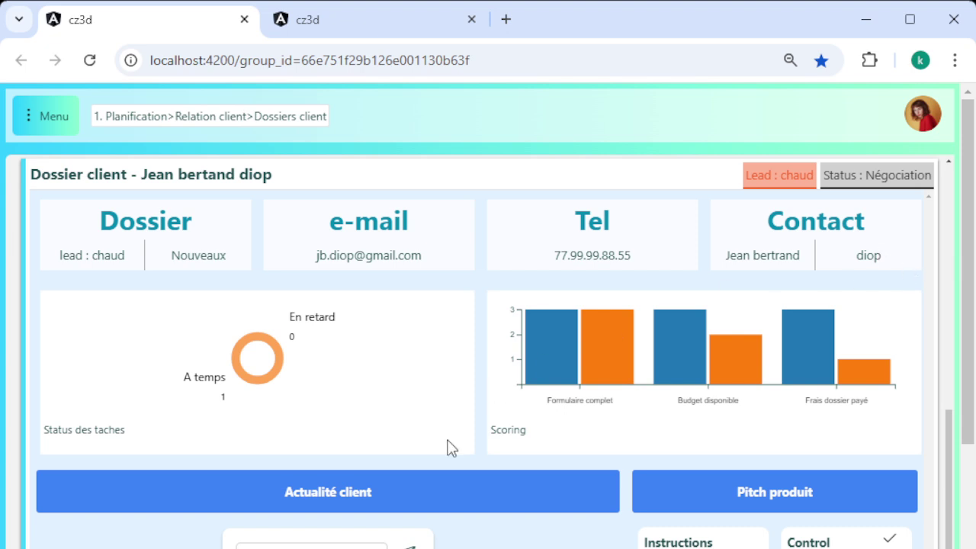
scroll(449, 446, down, 2)
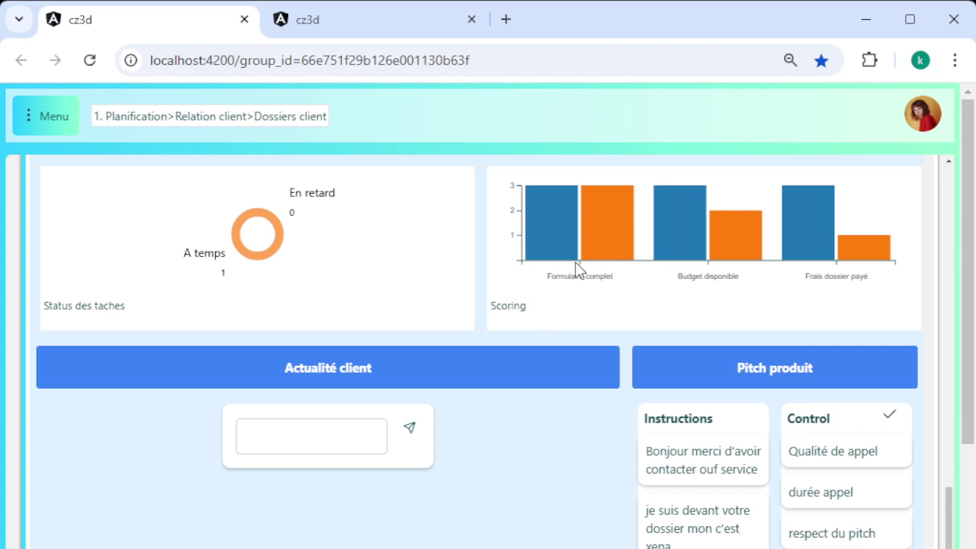
scroll(638, 331, up, 1)
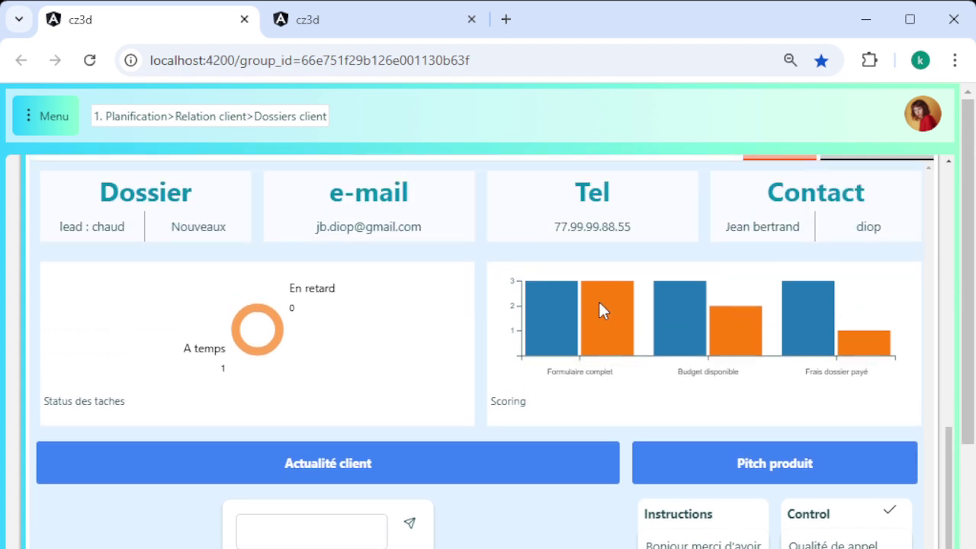
scroll(593, 313, up, 1)
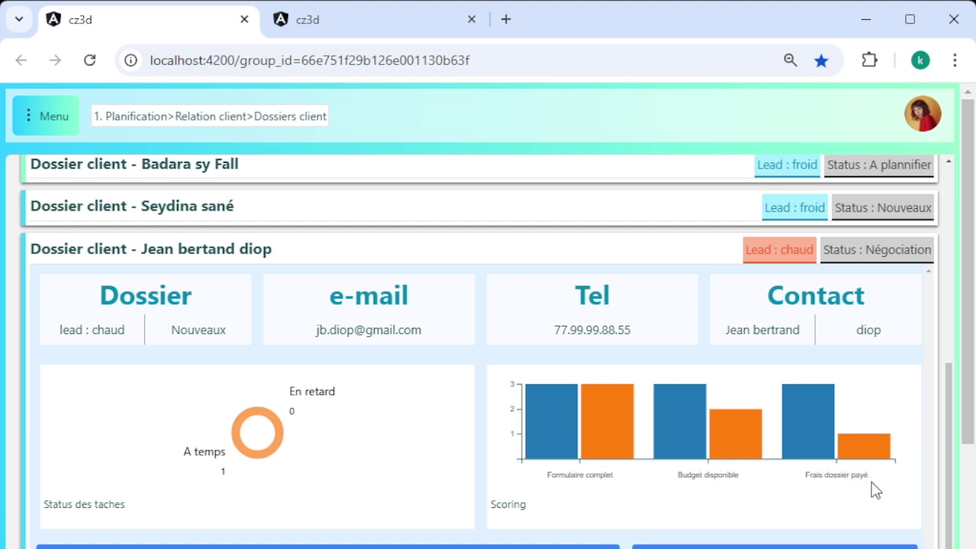
scroll(871, 488, down, 3)
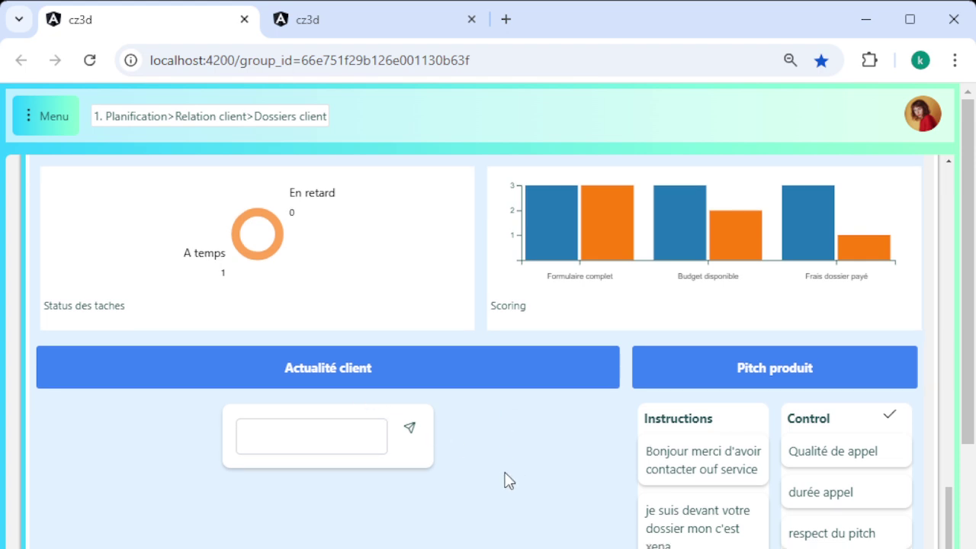
scroll(504, 480, down, 3)
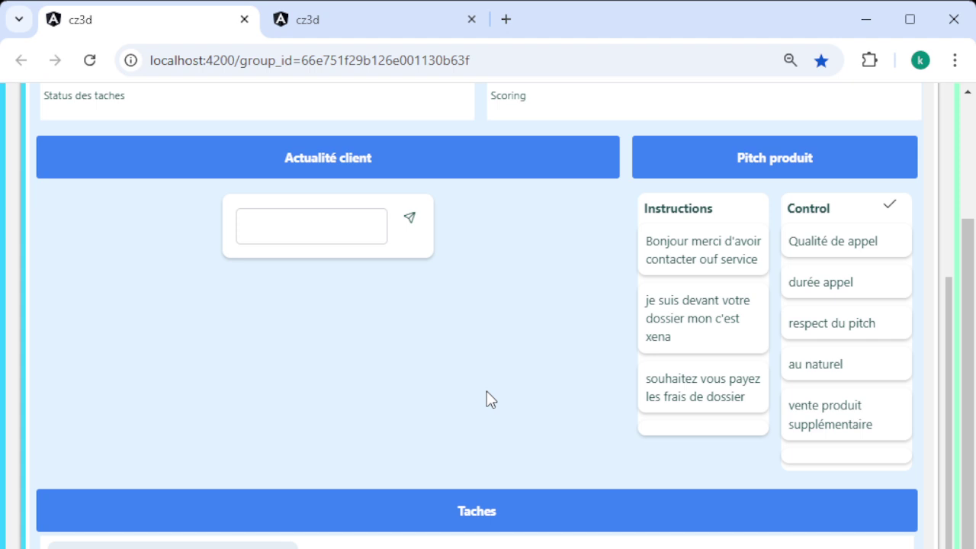
scroll(344, 505, down, 1)
scroll(347, 509, down, 3)
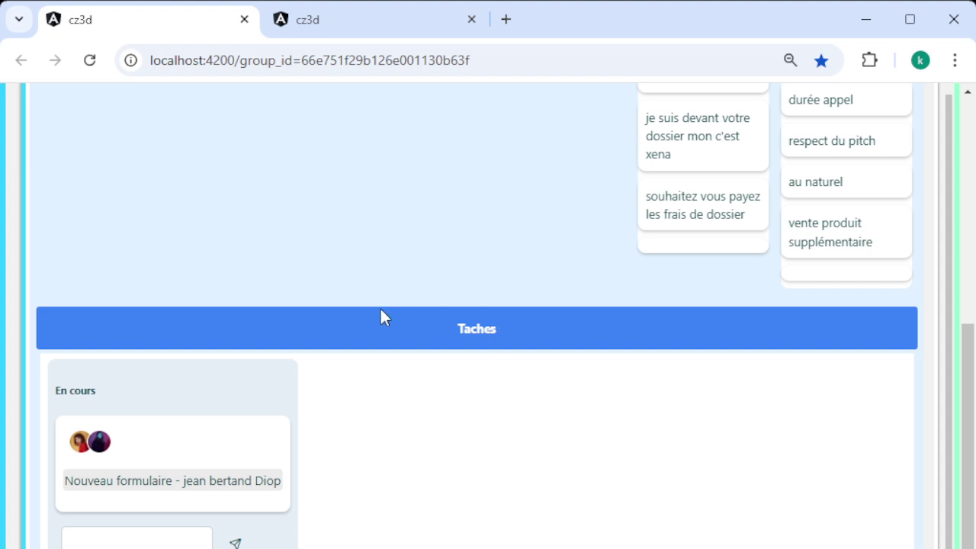
scroll(732, 236, up, 3)
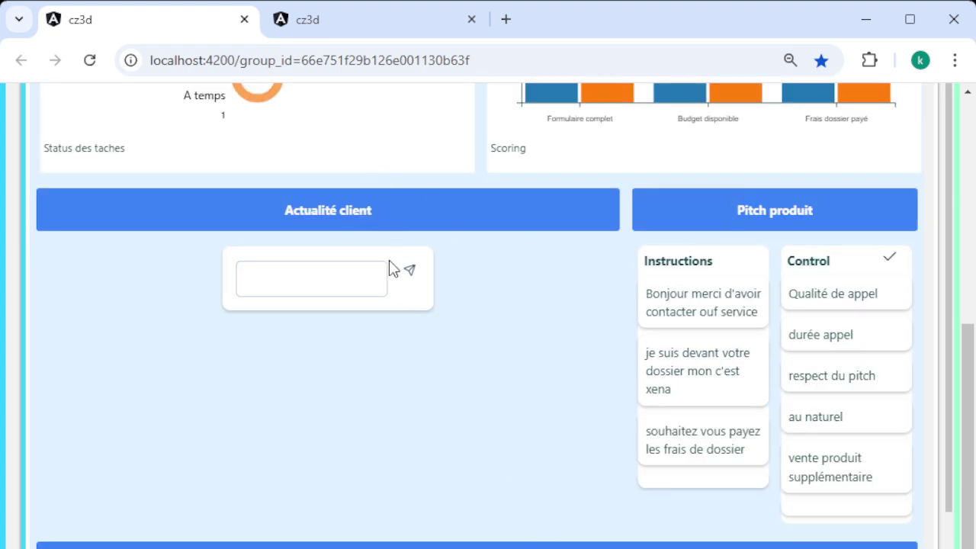
Enter the client-news box, leave it empty, and scroll back up the dossier
click(354, 271)
click(381, 325)
scroll(399, 418, down, 3)
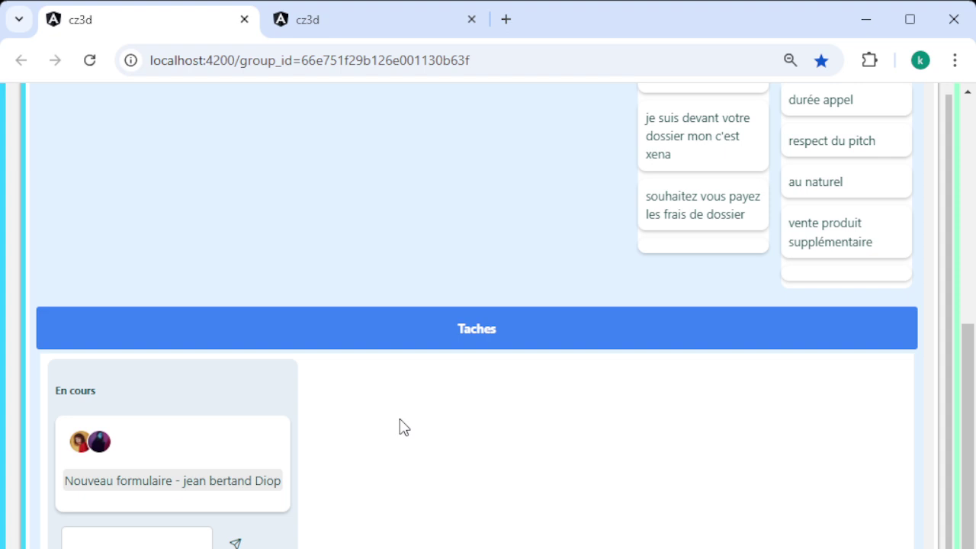
scroll(400, 418, up, 5)
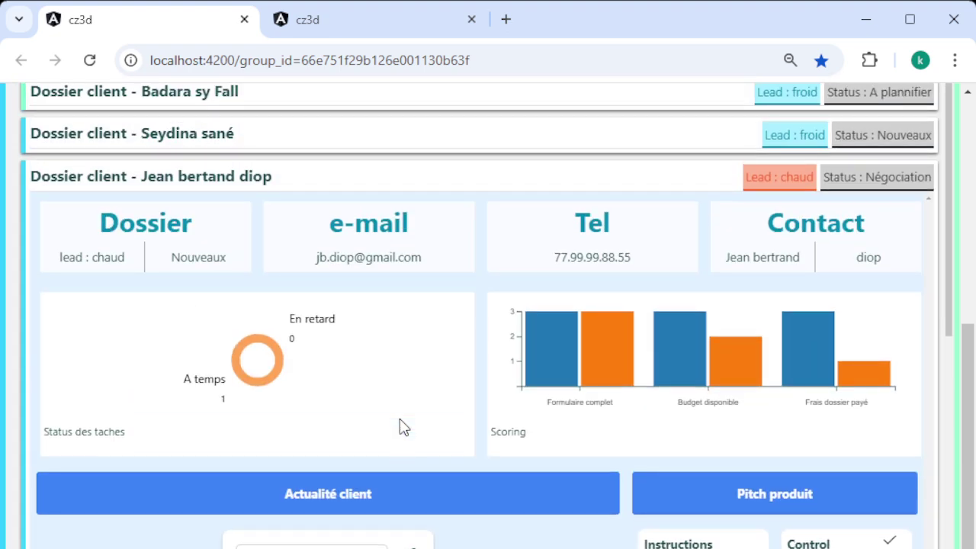
scroll(402, 427, up, 1)
click(518, 272)
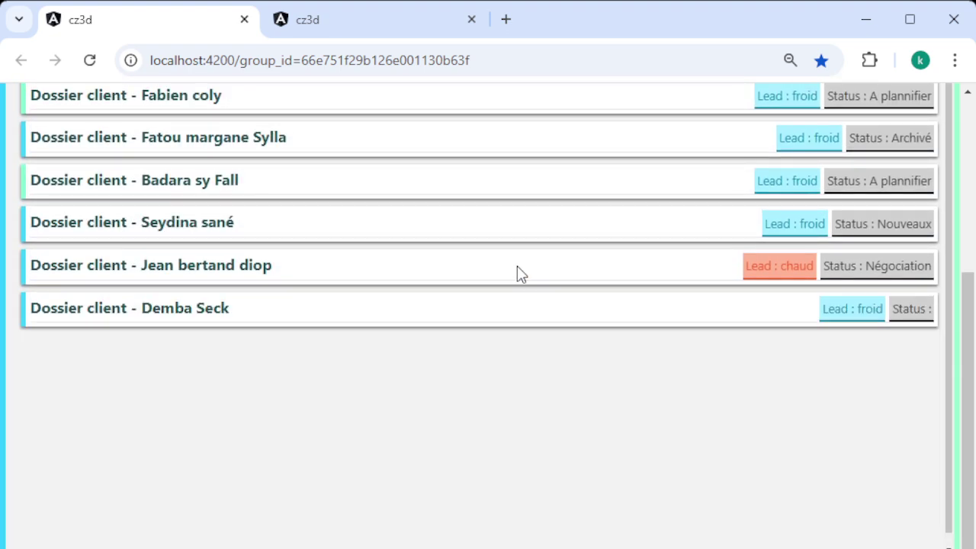
click(456, 313)
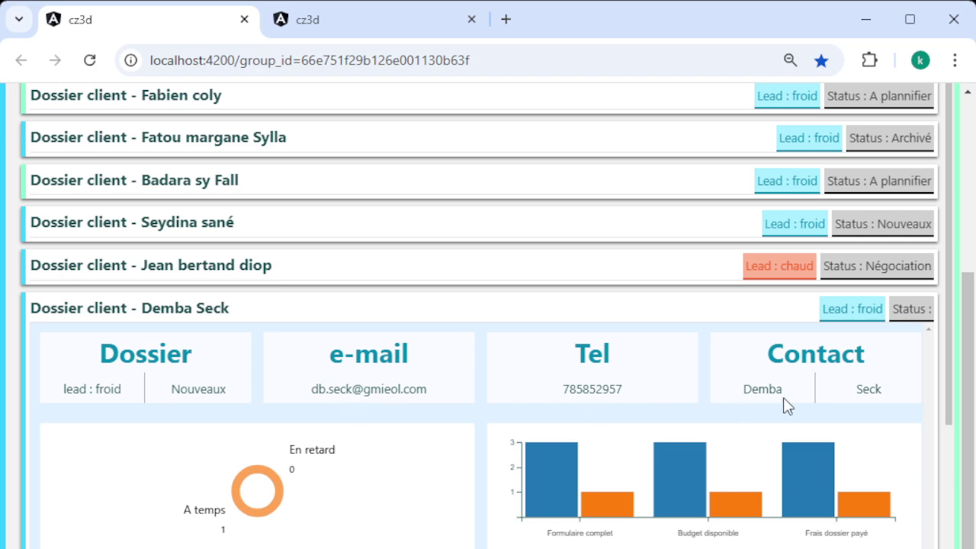
scroll(389, 440, down, 8)
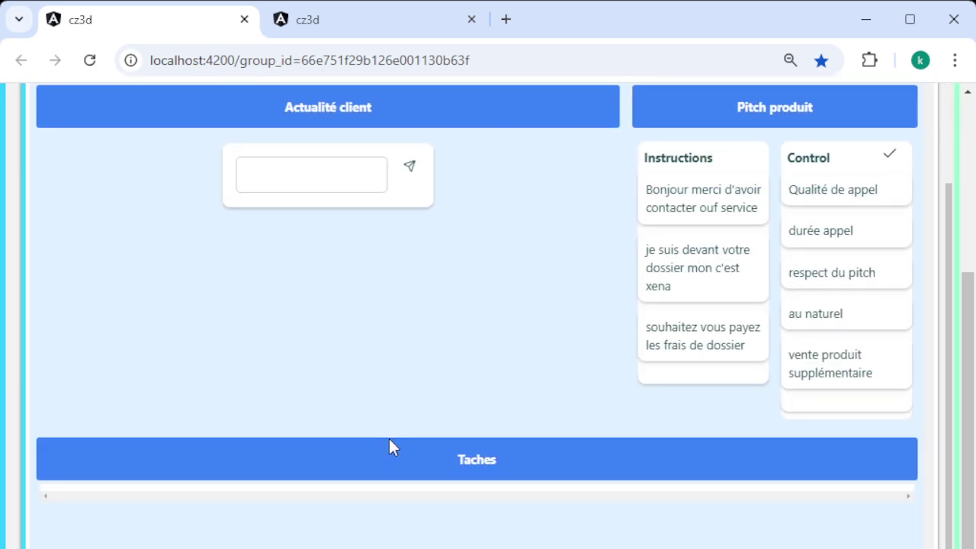
scroll(389, 446, up, 3)
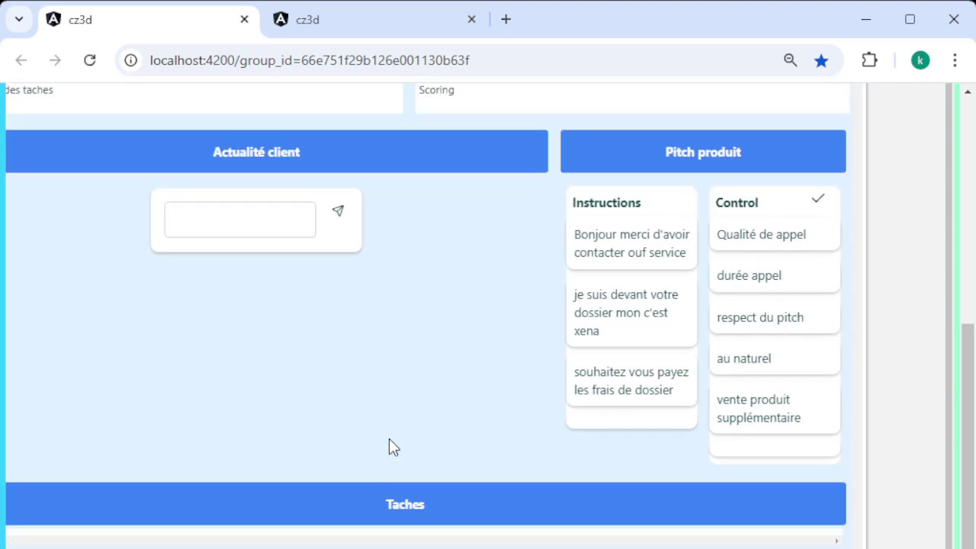
scroll(389, 440, up, 5)
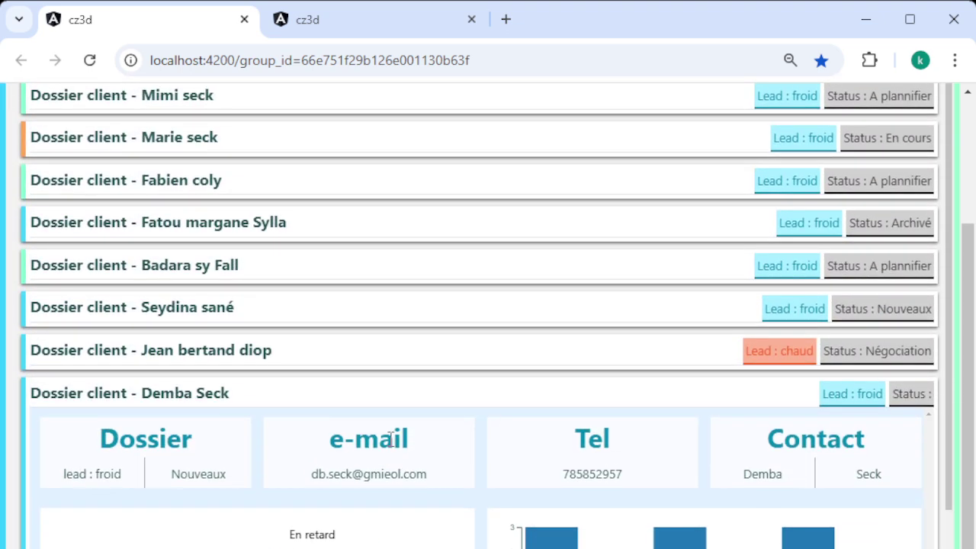
click(434, 308)
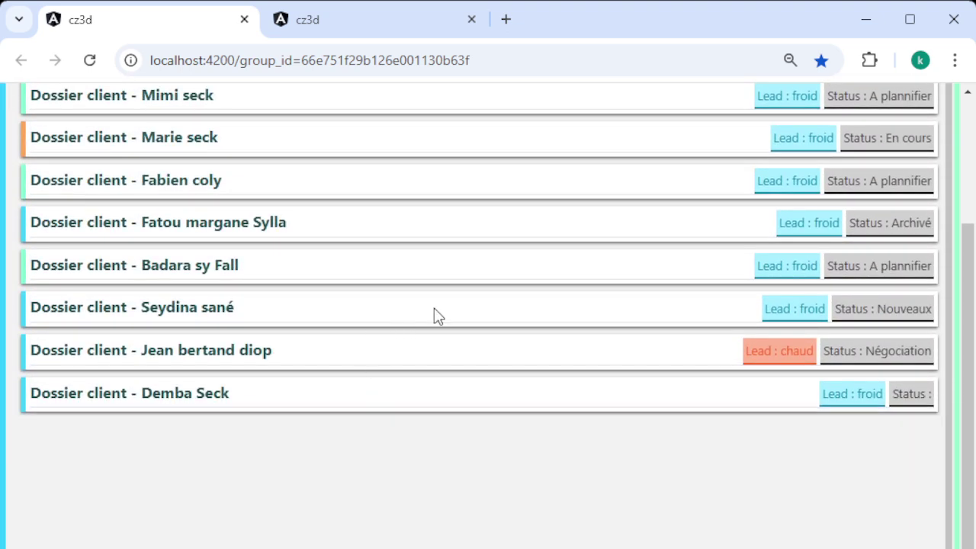
Open the Status: Nouveaux dossier and go to its Actualité client field
click(429, 309)
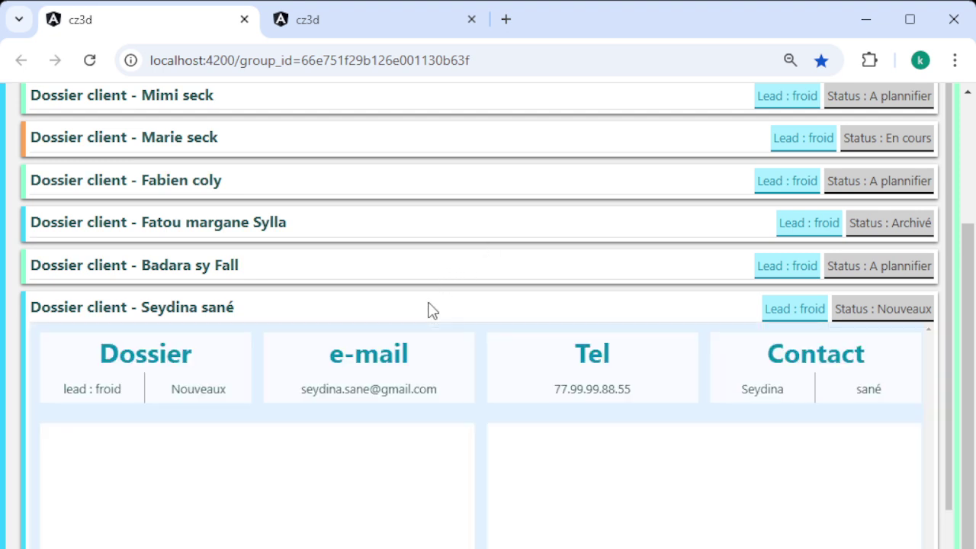
scroll(559, 223, down, 3)
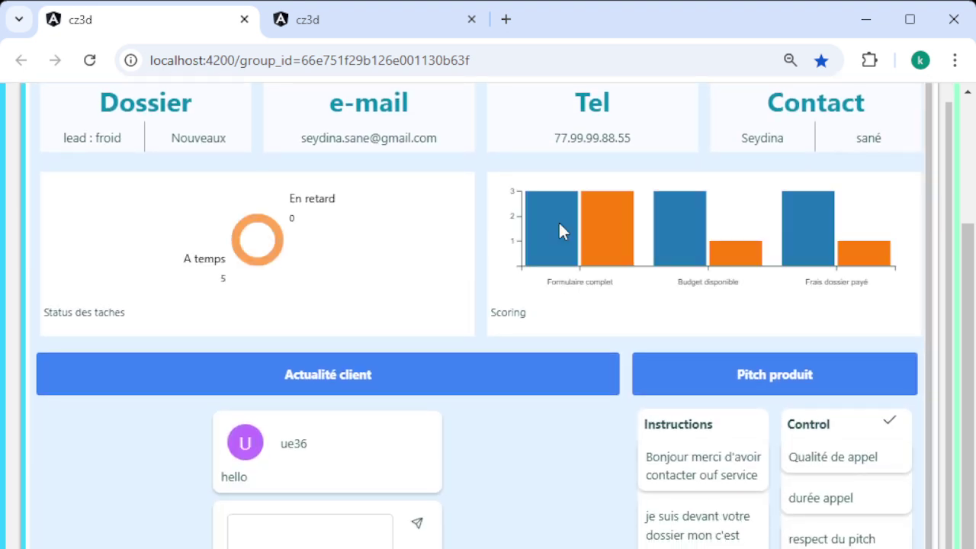
click(283, 540)
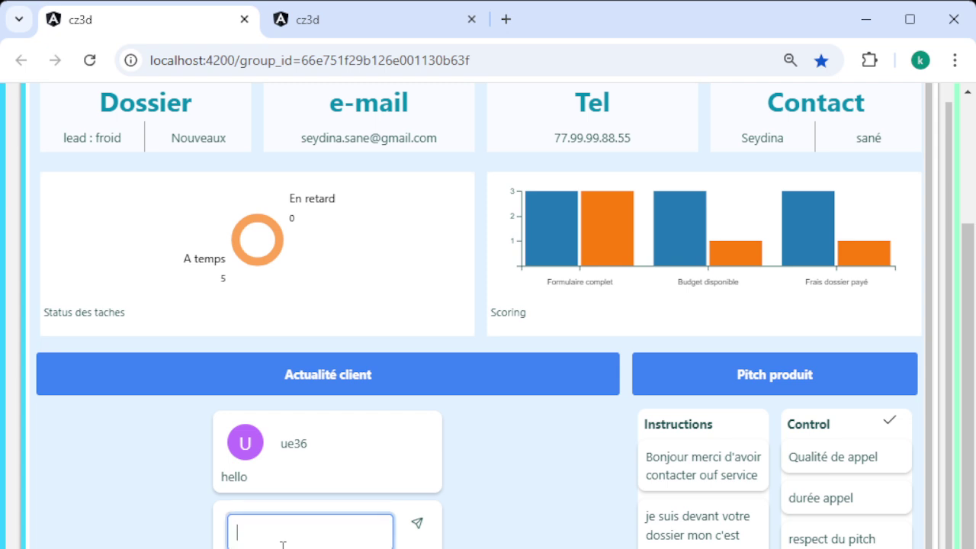
Write and send the note 'le client veut plutot l'offre acte de naissance'
text(le client vex )
text( plus)
key(BackSpace)
text(tot l'o)
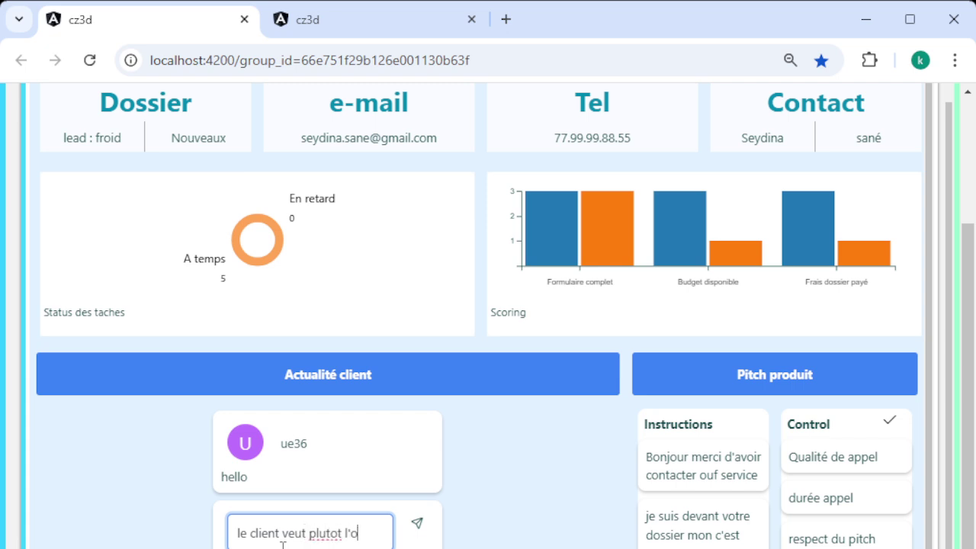
text(ffre)
text( actu)
key(BackSpace)
text(e)
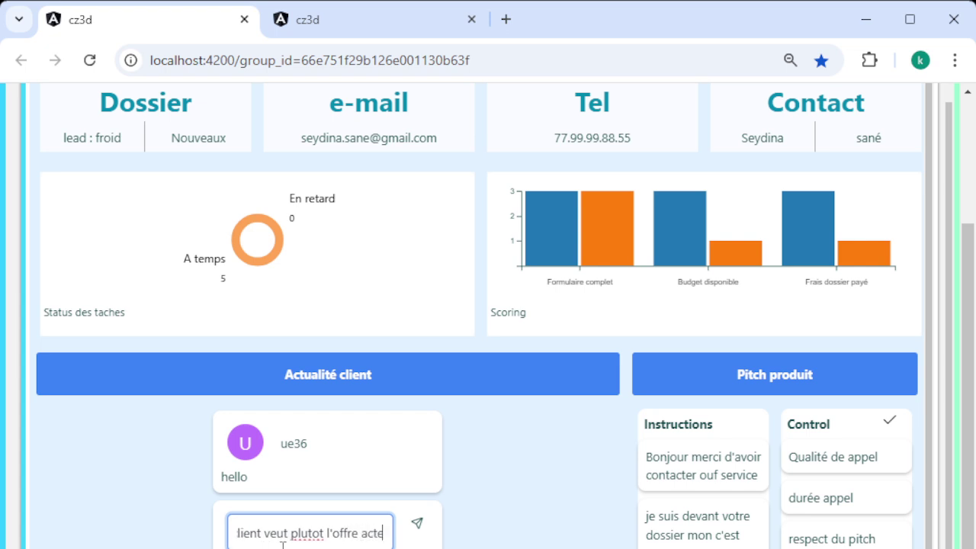
text( de naissance)
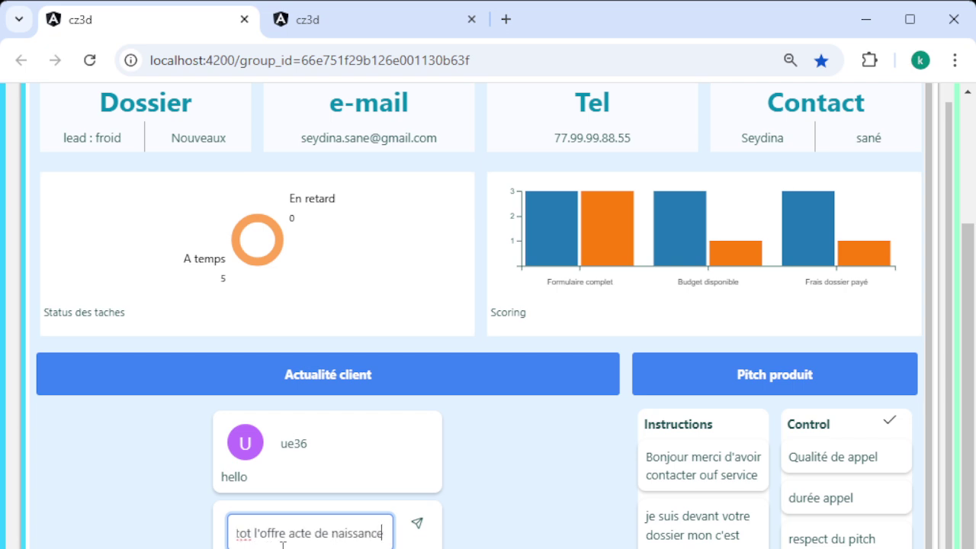
click(415, 525)
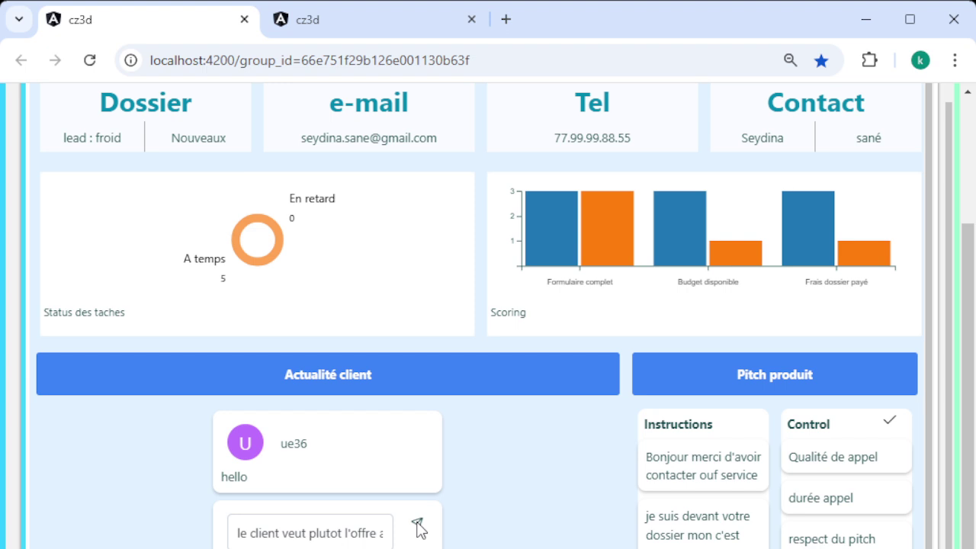
scroll(541, 453, down, 1)
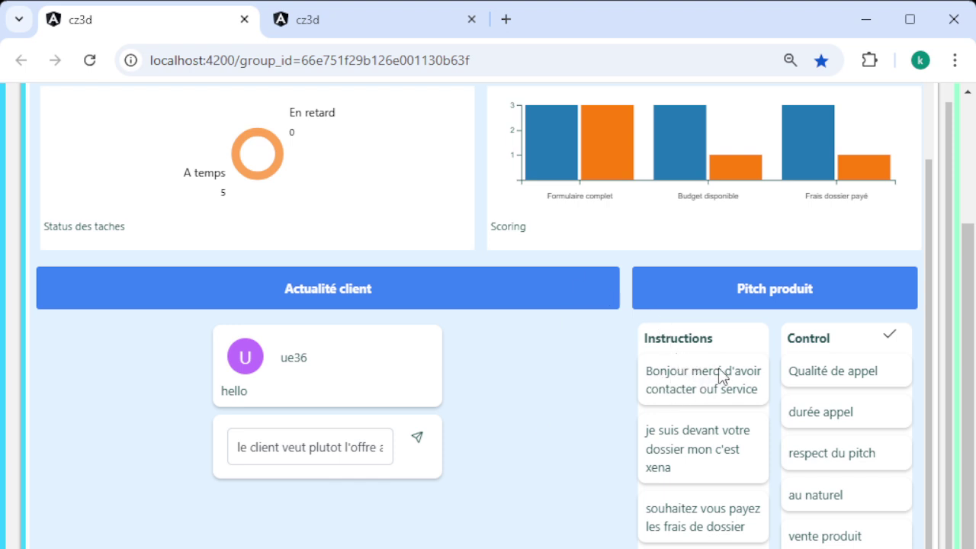
scroll(601, 427, down, 3)
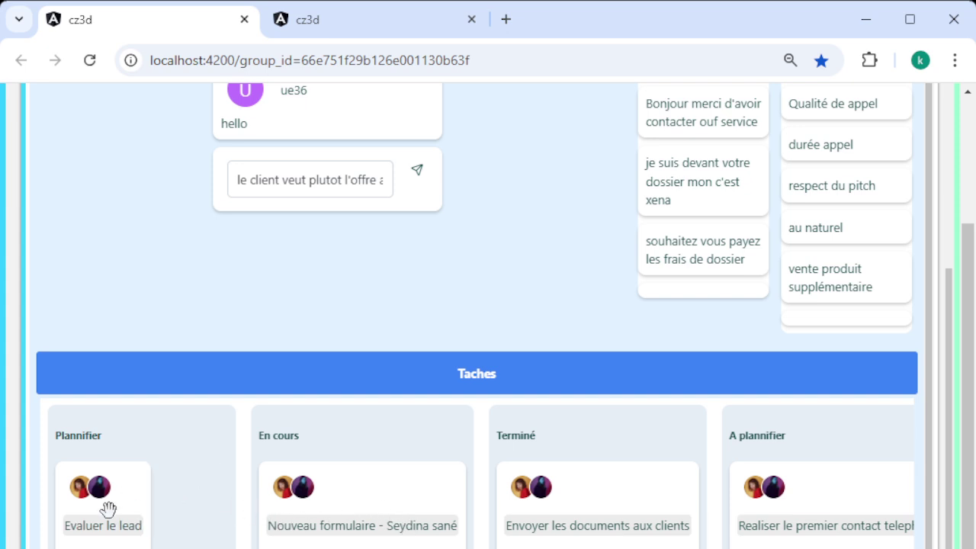
scroll(492, 414, up, 1)
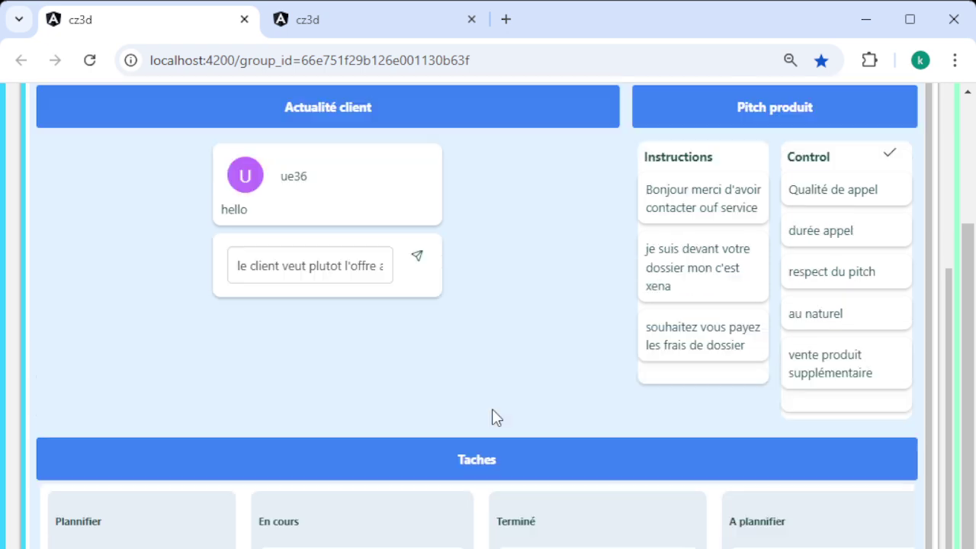
scroll(492, 416, up, 5)
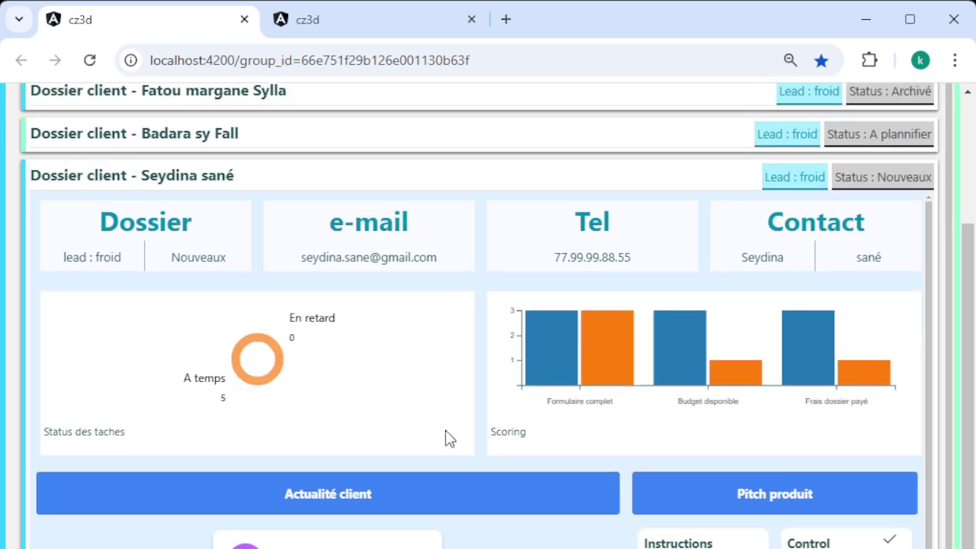
scroll(447, 435, up, 1)
scroll(449, 438, down, 1)
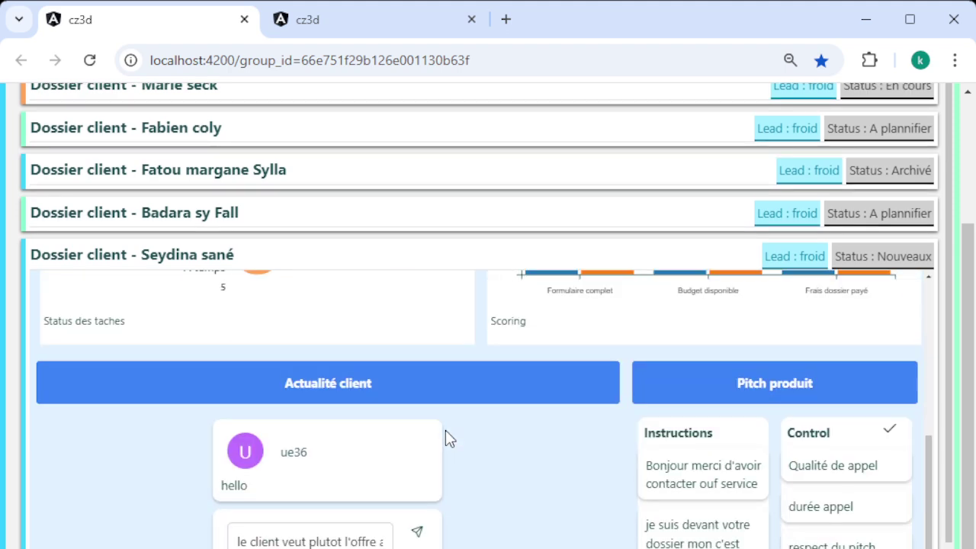